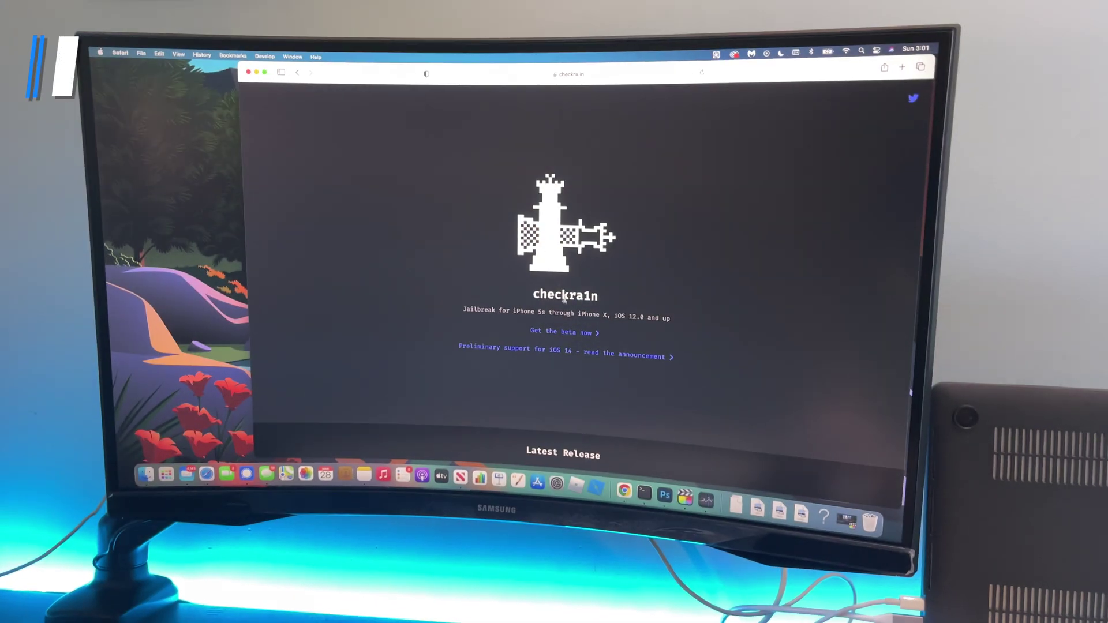
- Follow the 'Get the beta now' link on checkra.in to the Latest Release section
left_click(563, 335)
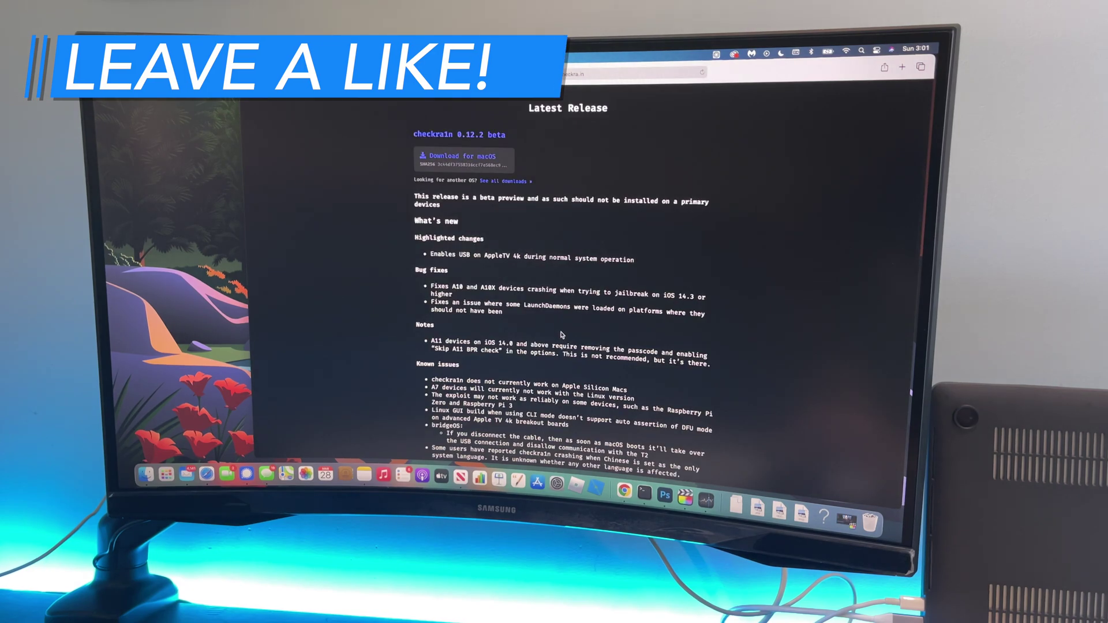
- Download checkra1n 0.12.2 beta for macOS and open its .dmg from the Downloads stack
left_click(482, 162)
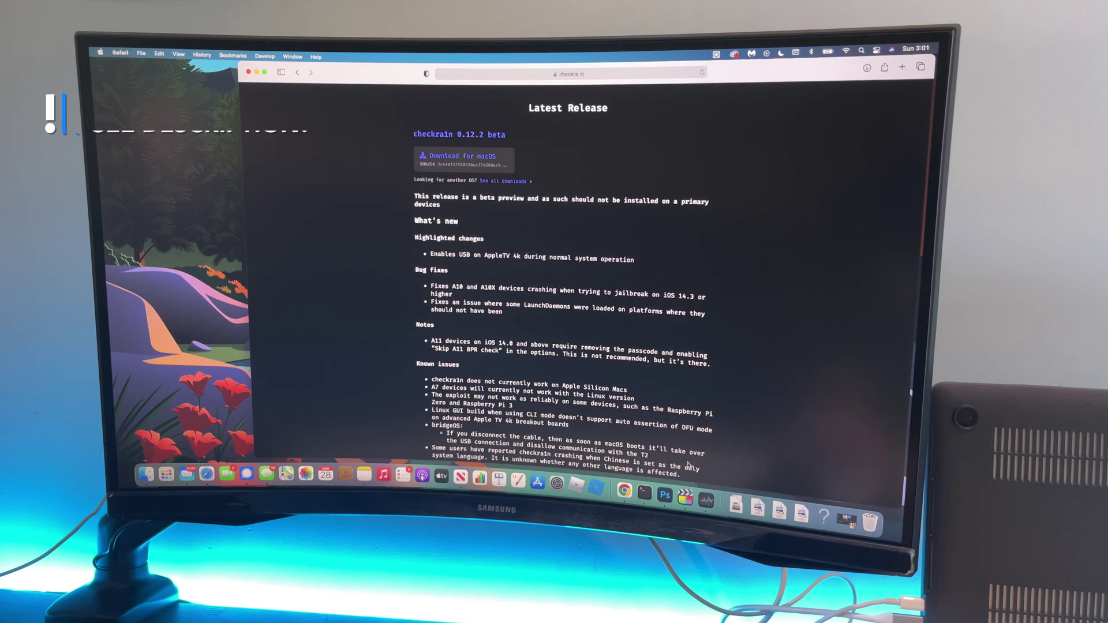
left_click(736, 505)
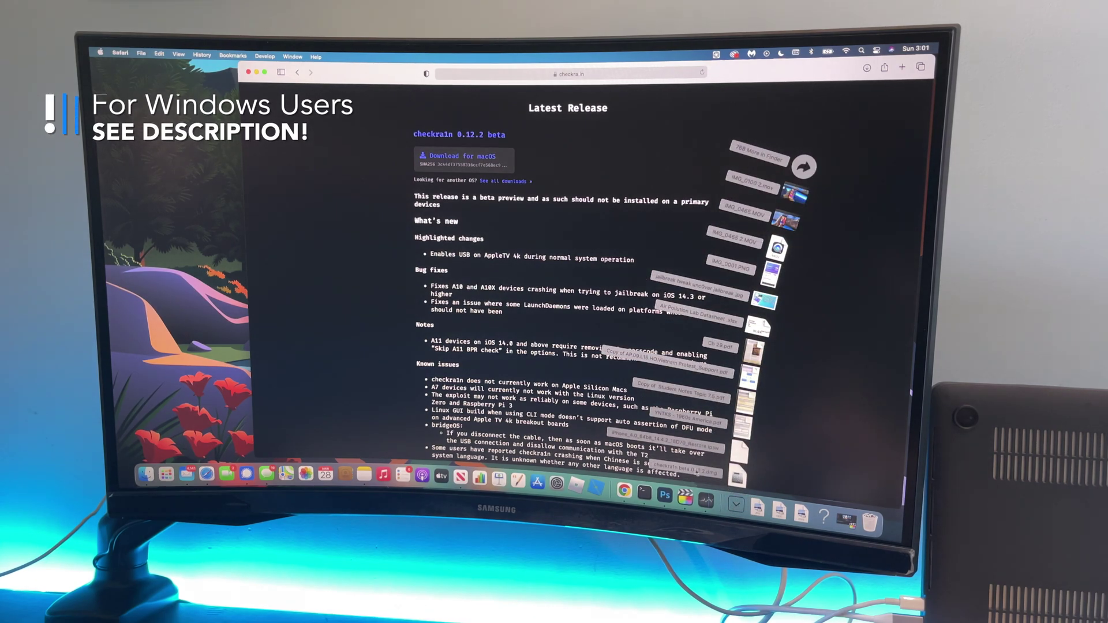
left_click(738, 479)
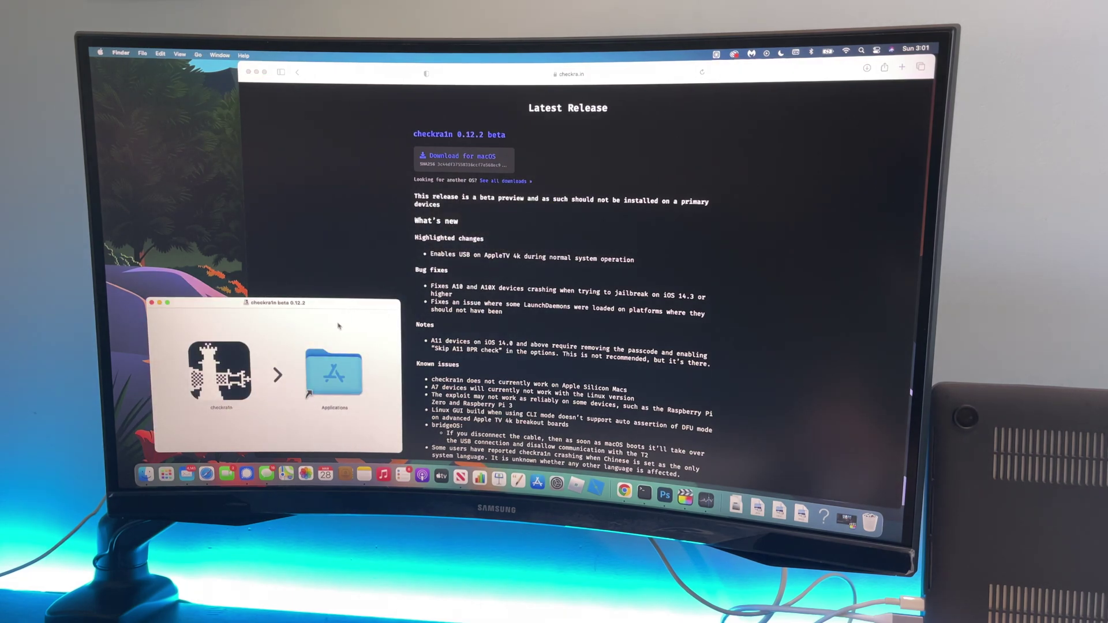
- Move the disk image window and double-click the checkra1n app to launch it
left_click_drag(319, 308, 342, 297)
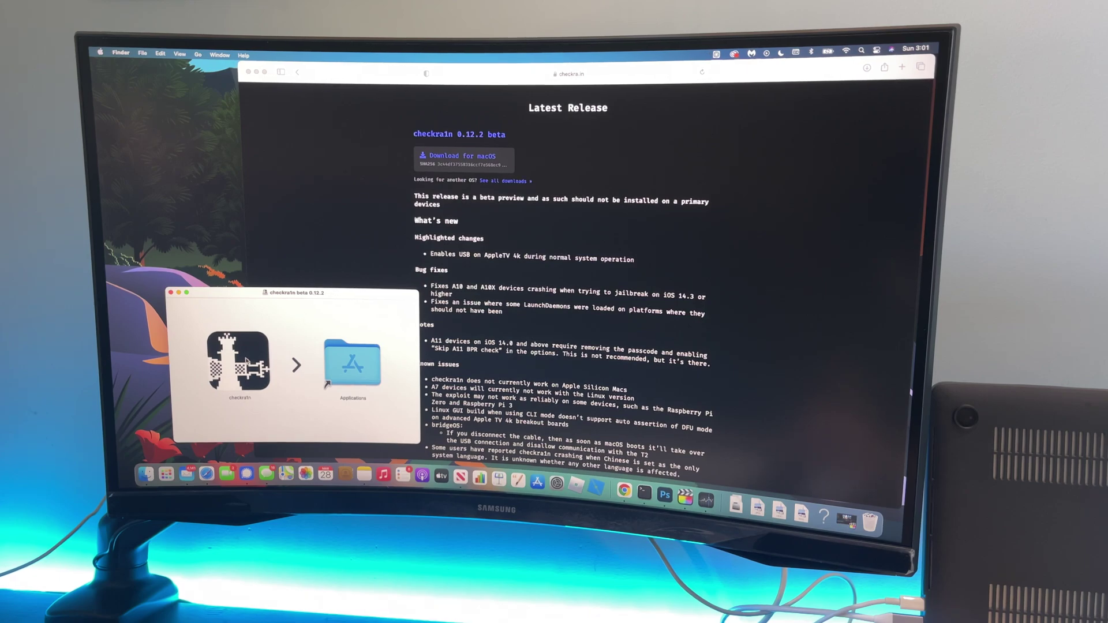
double_click(248, 364)
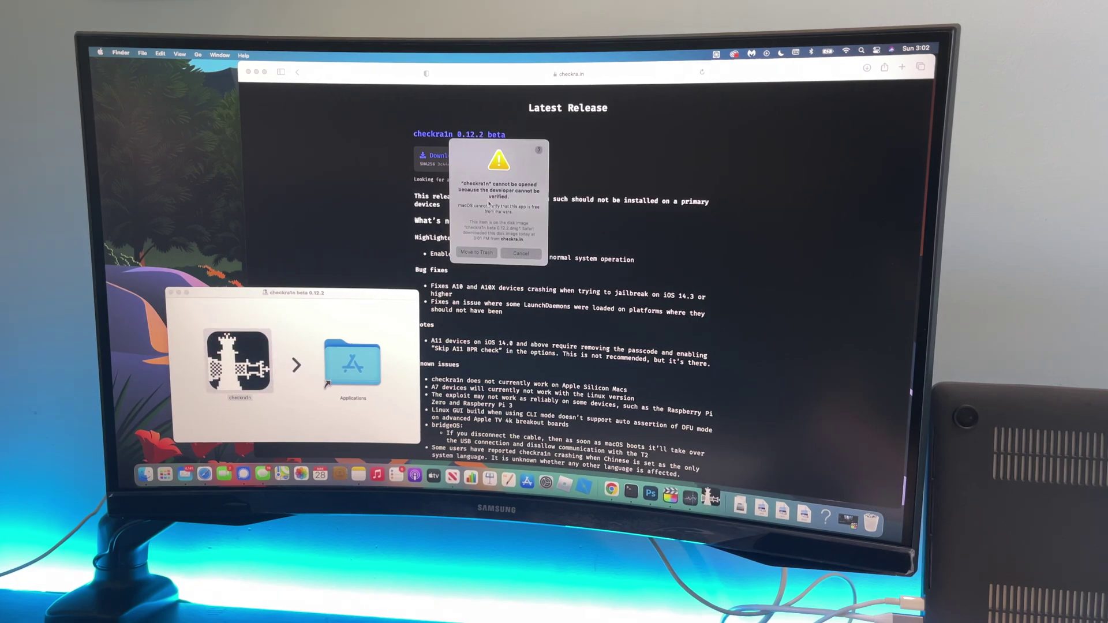
- Dismiss the warning, then open checkra1n via right-click > Open and confirm the unverified developer
left_click(509, 253)
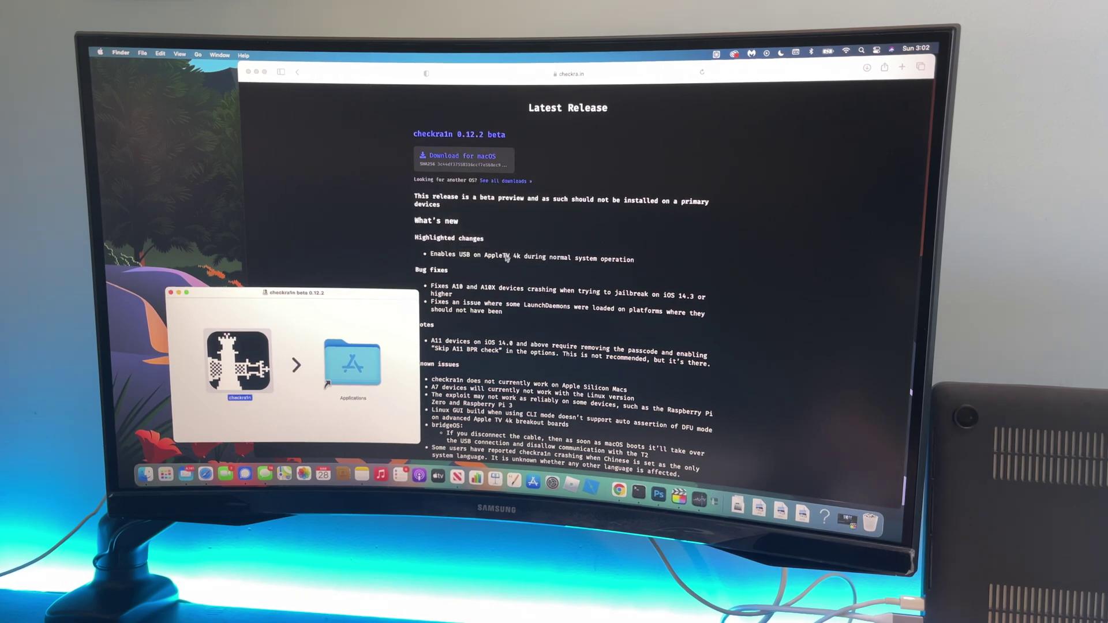
right_click(242, 344)
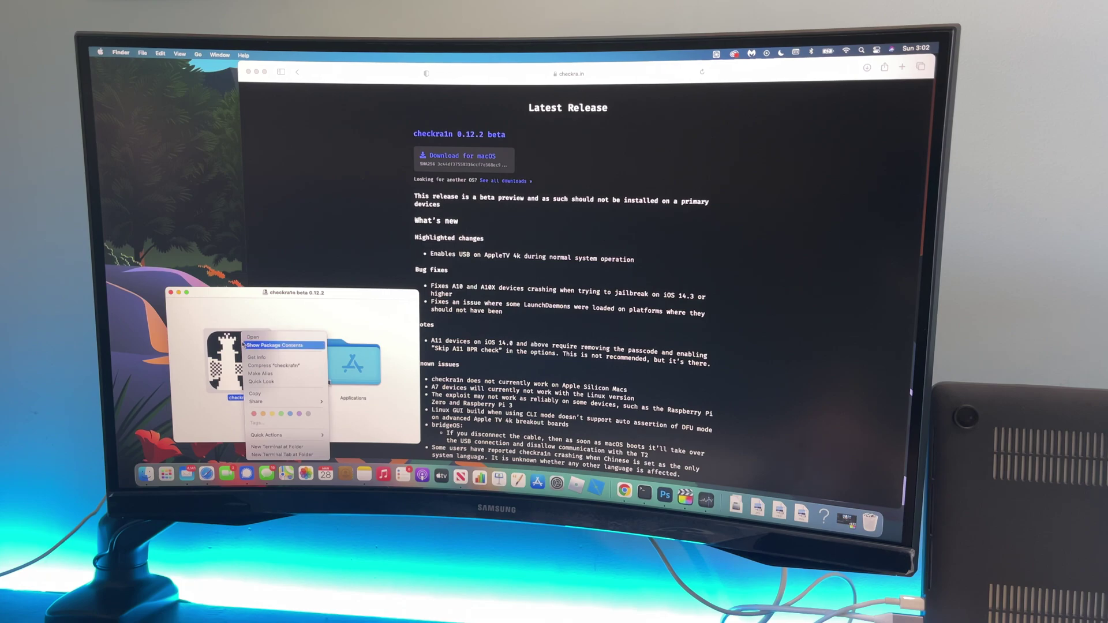
left_click(254, 338)
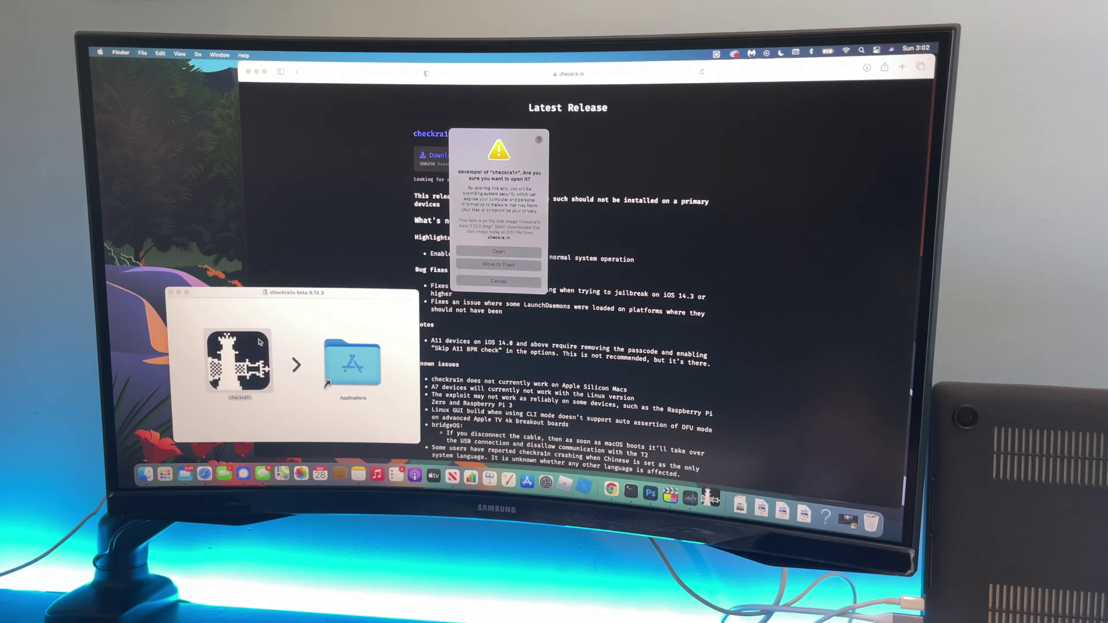
left_click(525, 252)
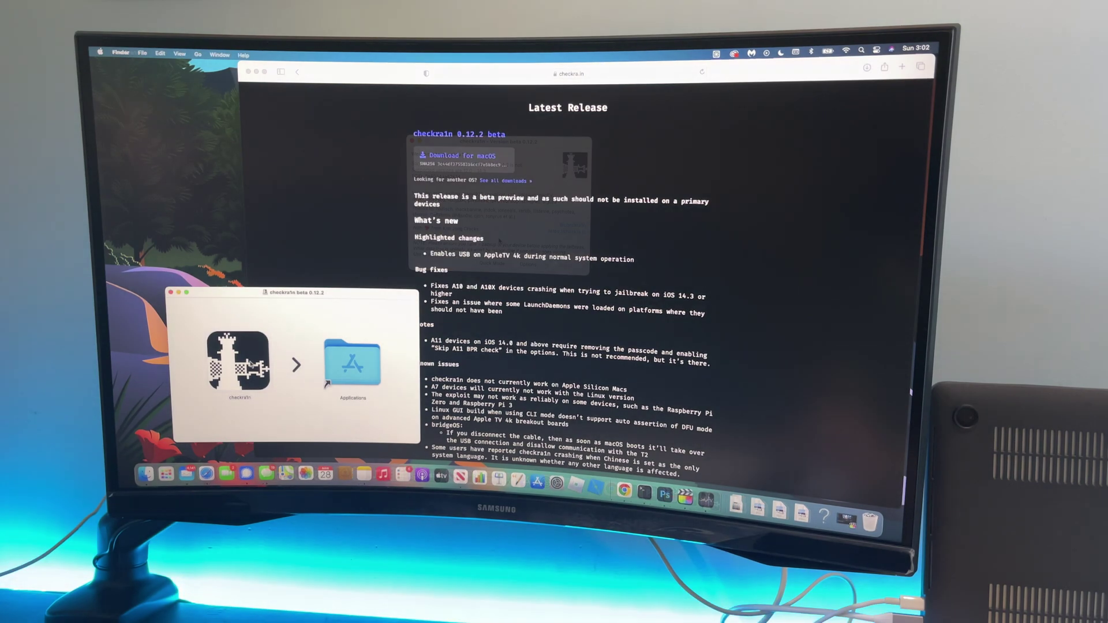
- Close the checkra1n welcome window and show the checkra1n app's package contents
left_click(413, 140)
right_click(237, 359)
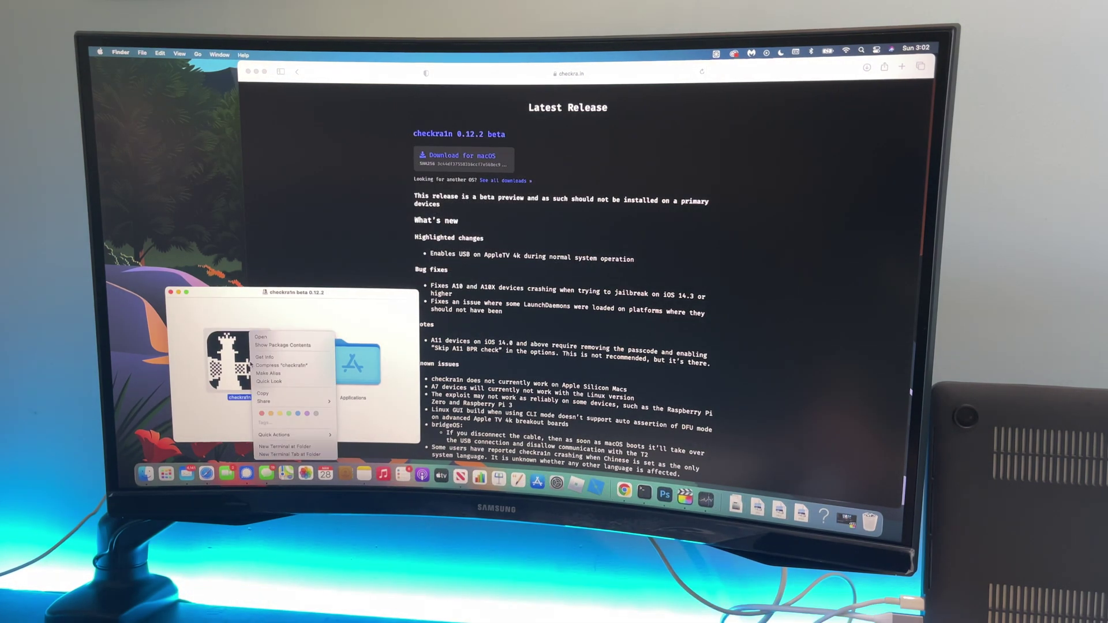
left_click(282, 344)
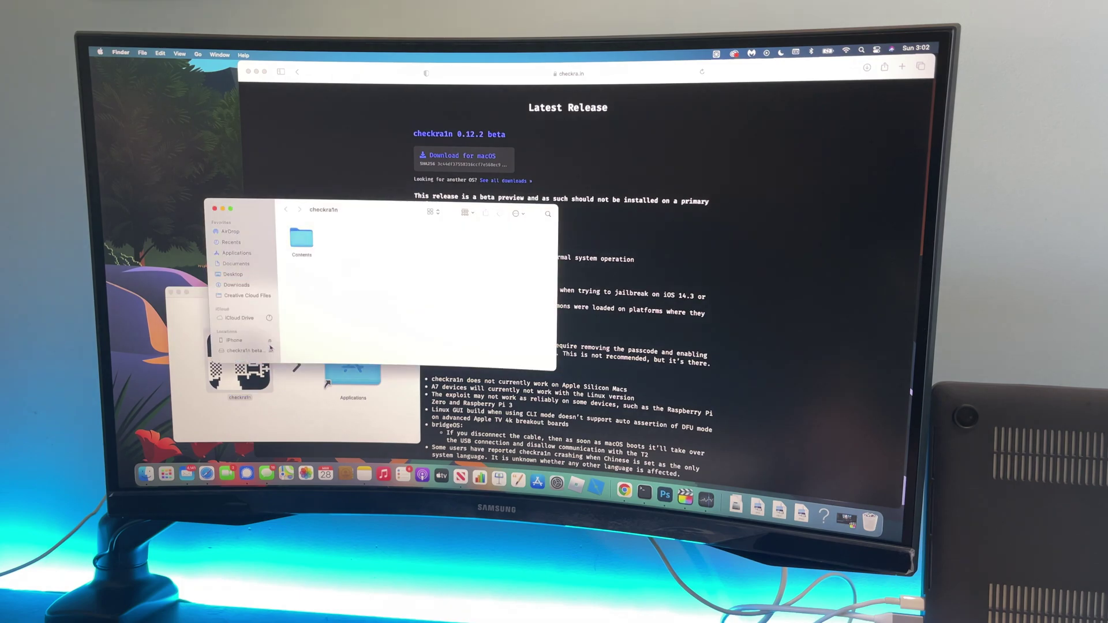
- Run the checkra1n executable from Contents > MacOS, approving the unverified-developer prompt
double_click(302, 240)
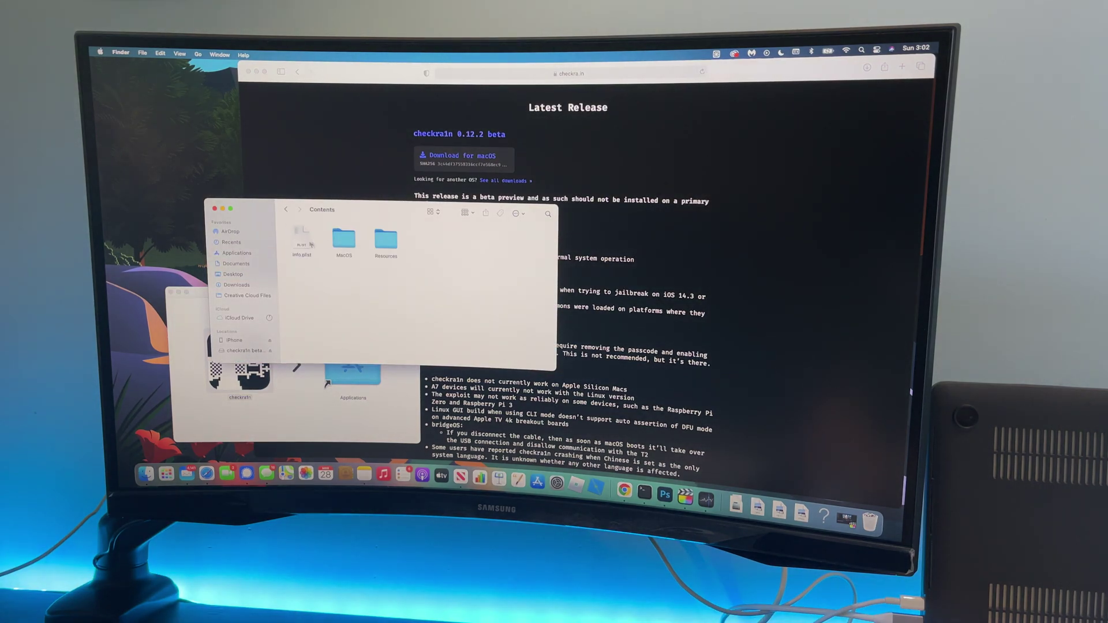
double_click(344, 239)
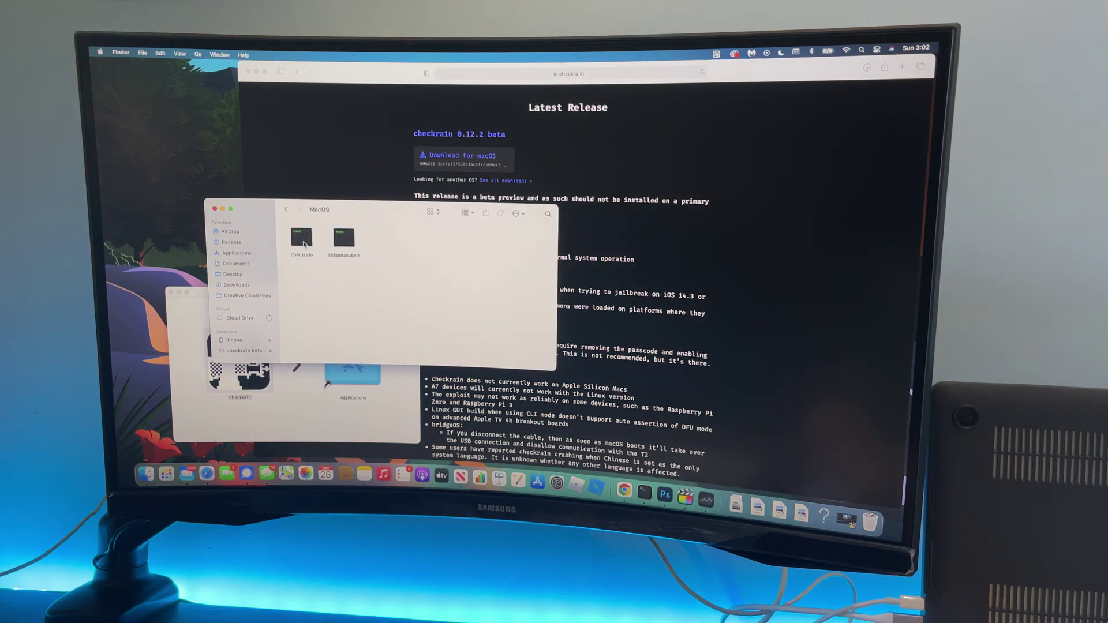
right_click(304, 241)
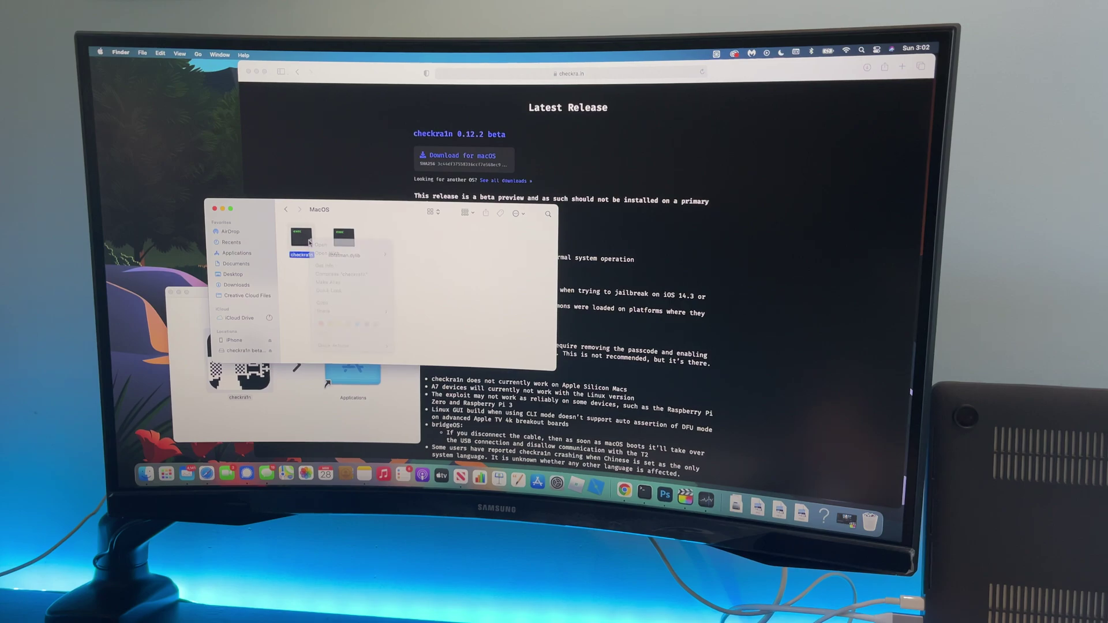
left_click(330, 246)
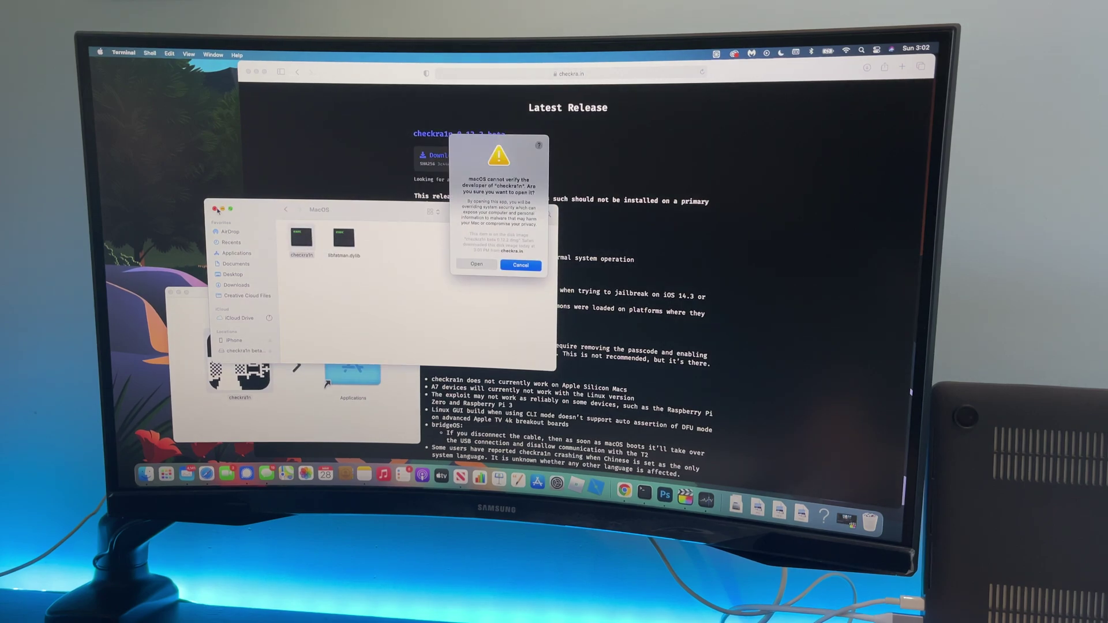
left_click(216, 210)
left_click(477, 263)
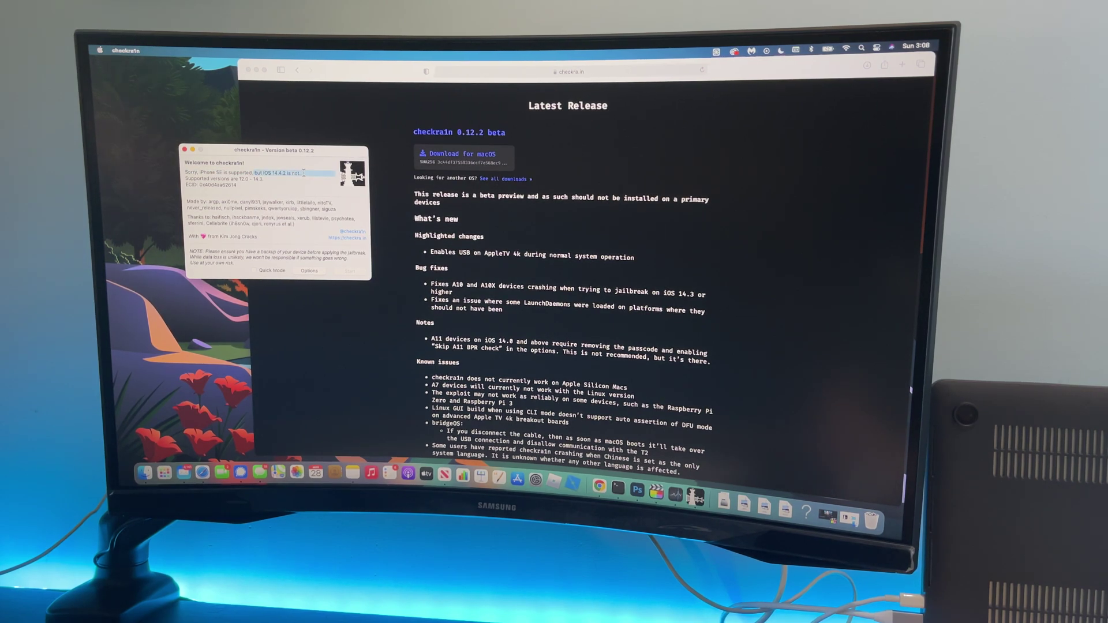
- Enable 'Allow untested iOS/iPadOS/tvOS versions' in Options, then start the jailbreak
left_click(322, 274)
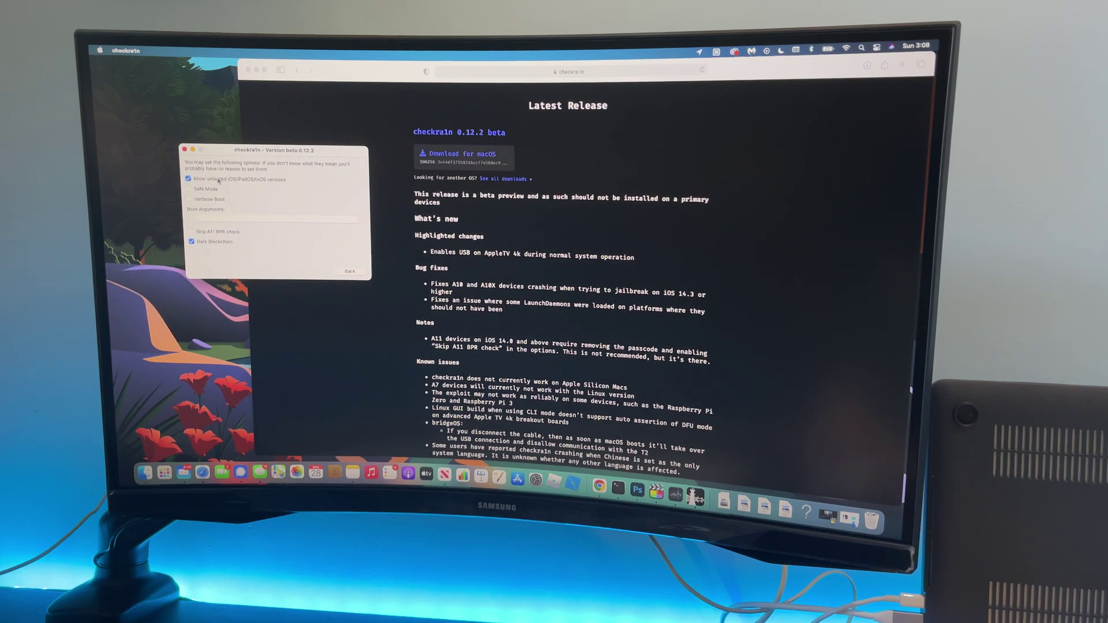
left_click(350, 272)
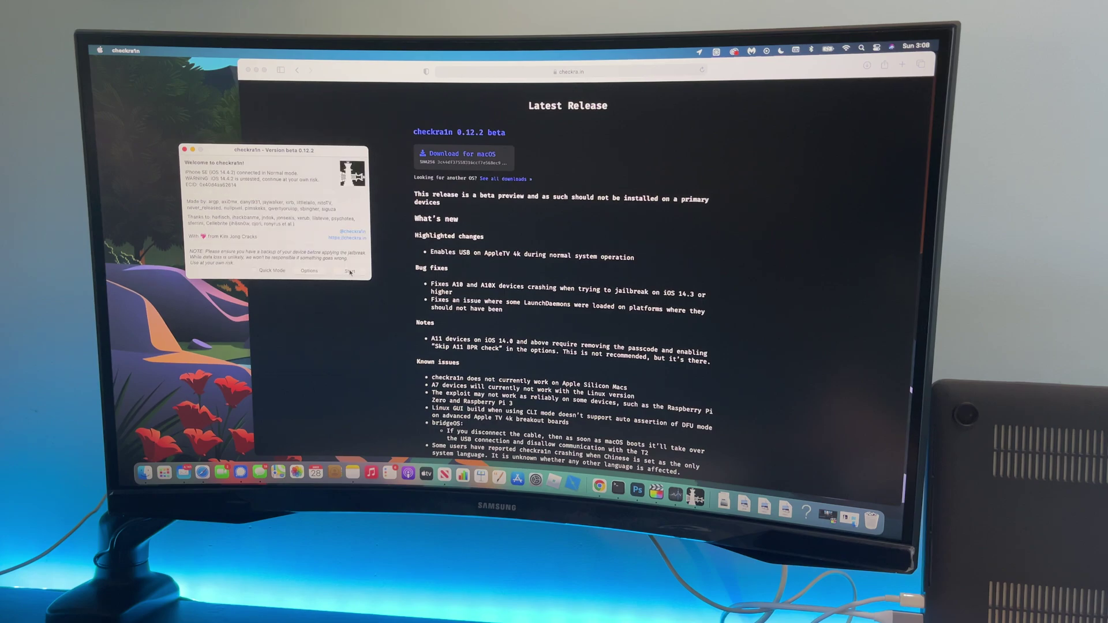
left_click(350, 272)
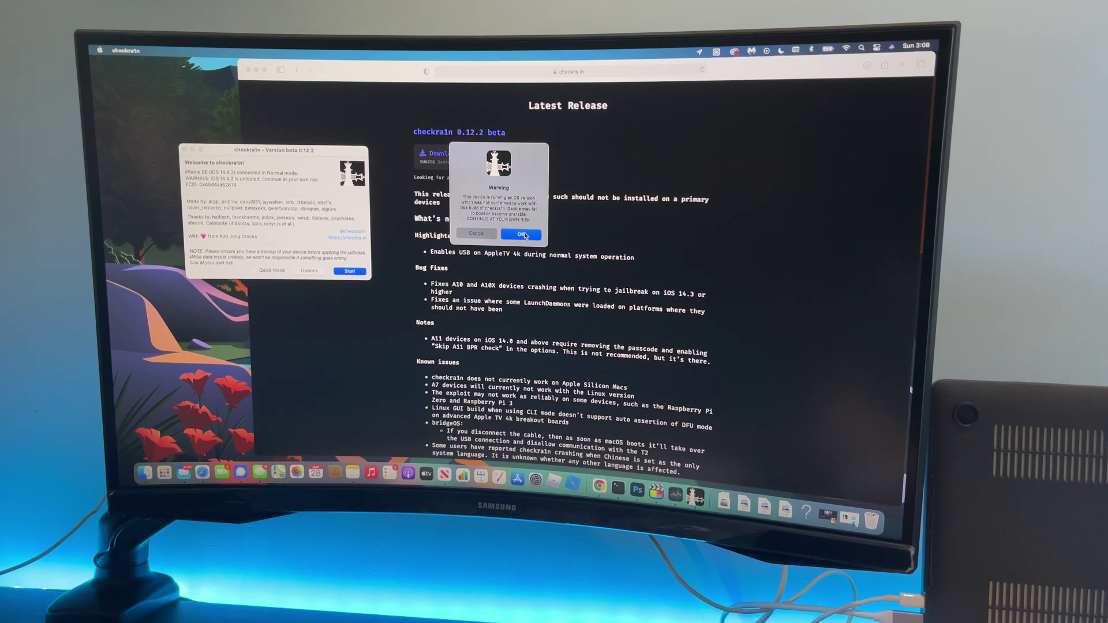
- Accept the untested iOS 14.4.2 warning, enter recovery mode, and continue to DFU instructions
left_click(525, 234)
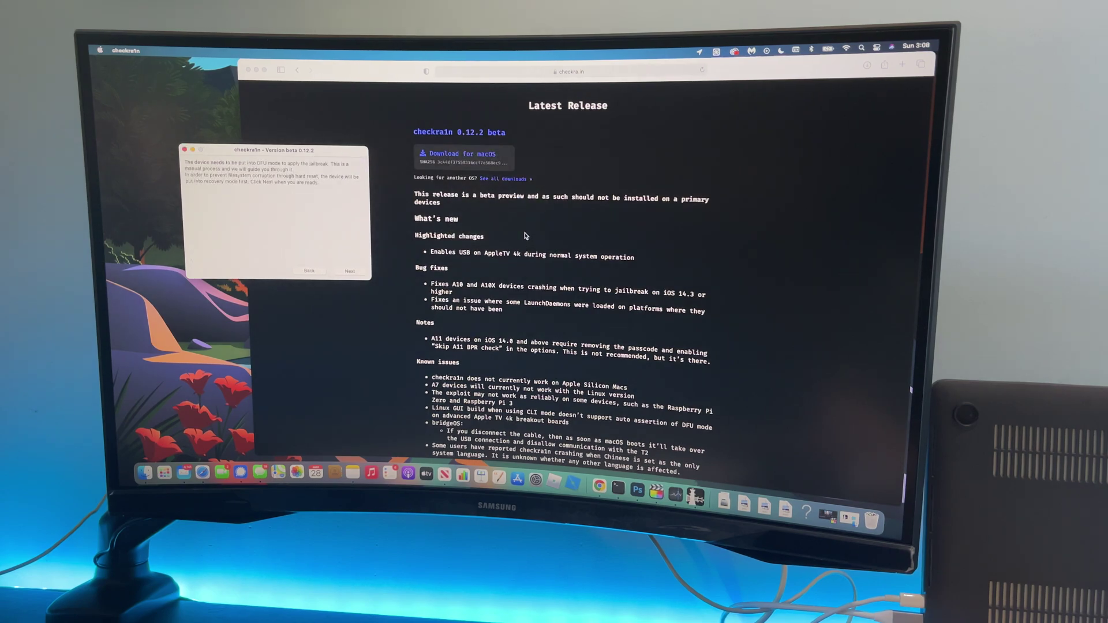
left_click(350, 272)
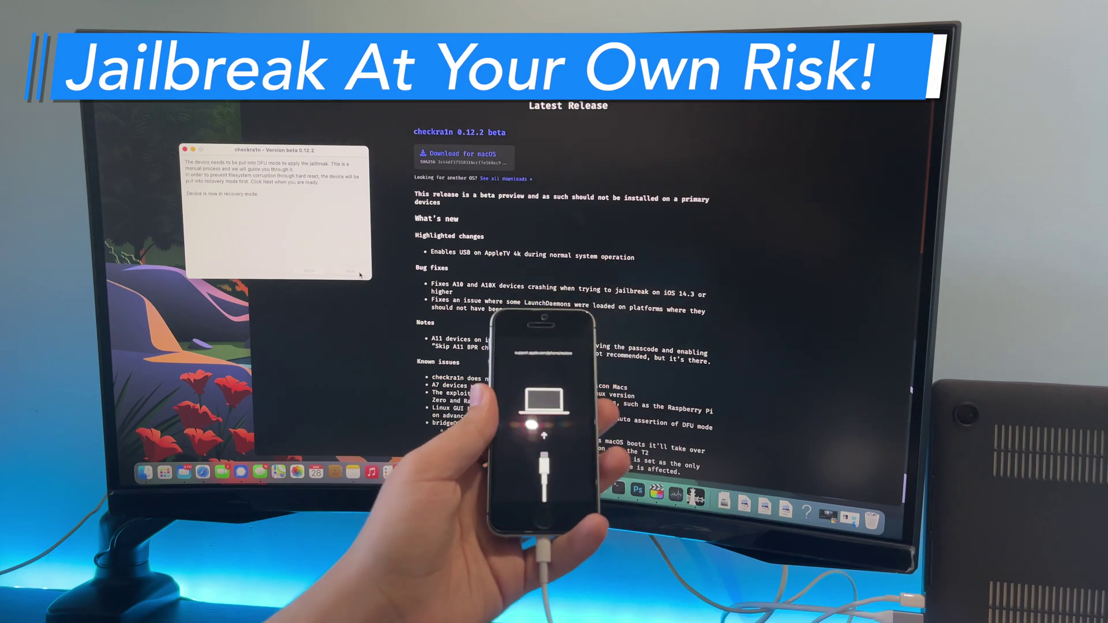
left_click(361, 274)
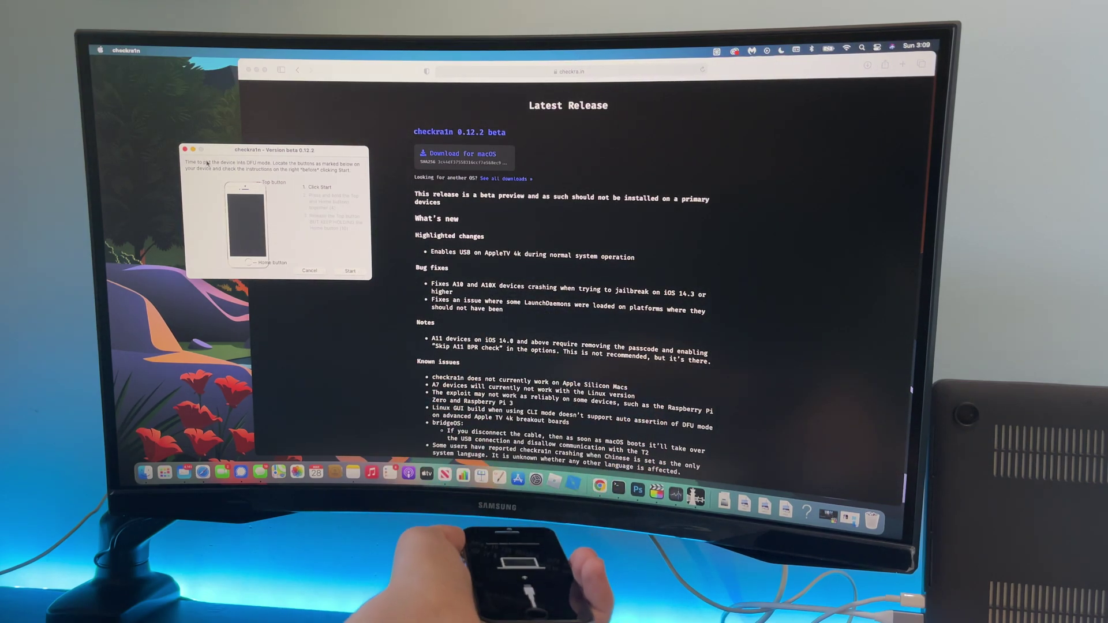